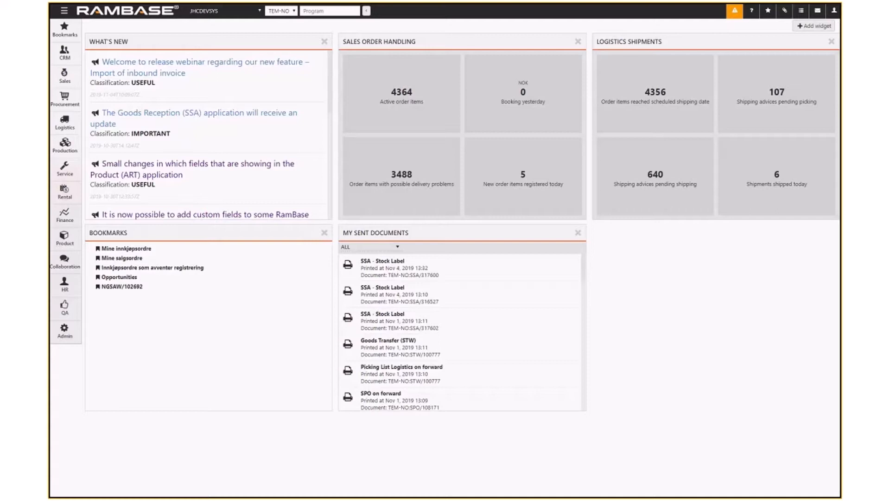
# Open the goods receptions overview in the logistics reception area
pyautogui.click(72, 127)
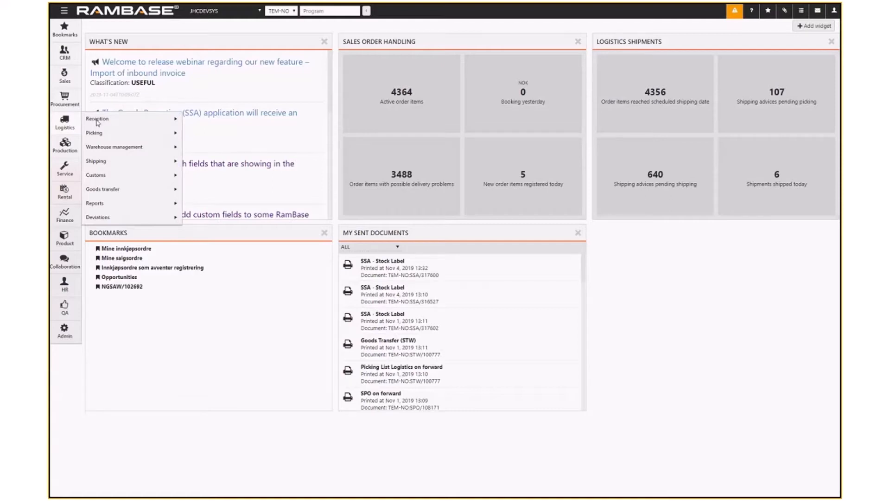
pyautogui.click(98, 122)
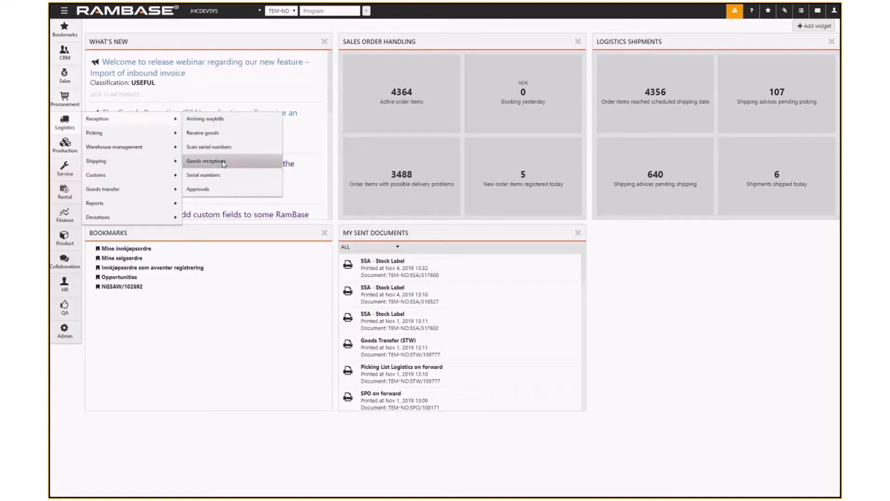
pyautogui.click(224, 161)
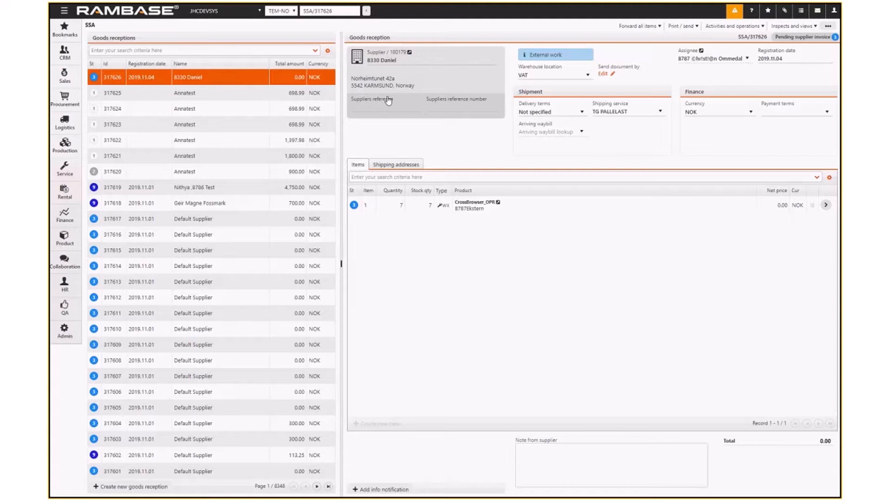
# Review the columns that can be shown in the goods receptions list
pyautogui.click(328, 51)
pyautogui.moveTo(337, 62)
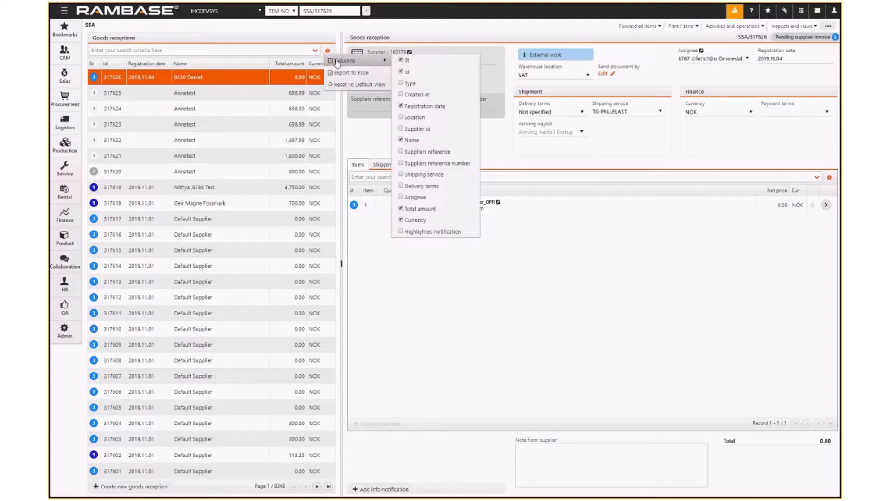
pyautogui.click(277, 51)
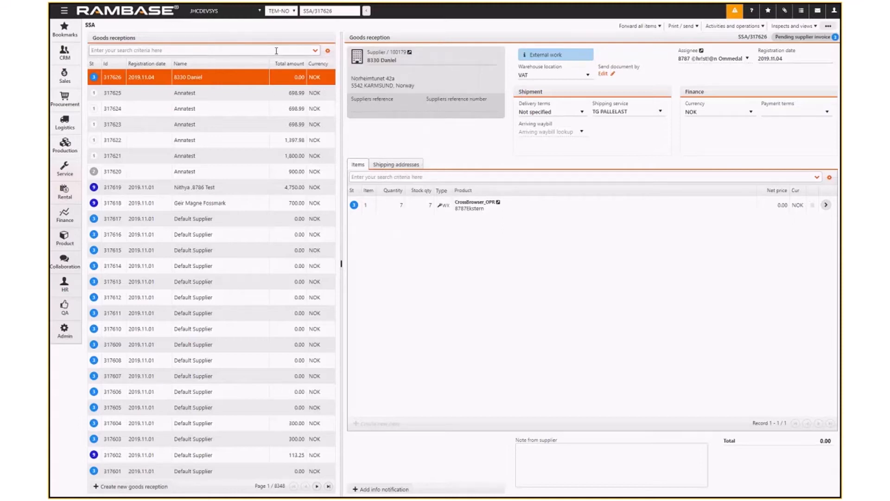
# Filter the list with the predefined filter My goods receptions and open the Default Supplier reception totalling 2,265.00 NOK
pyautogui.click(277, 51)
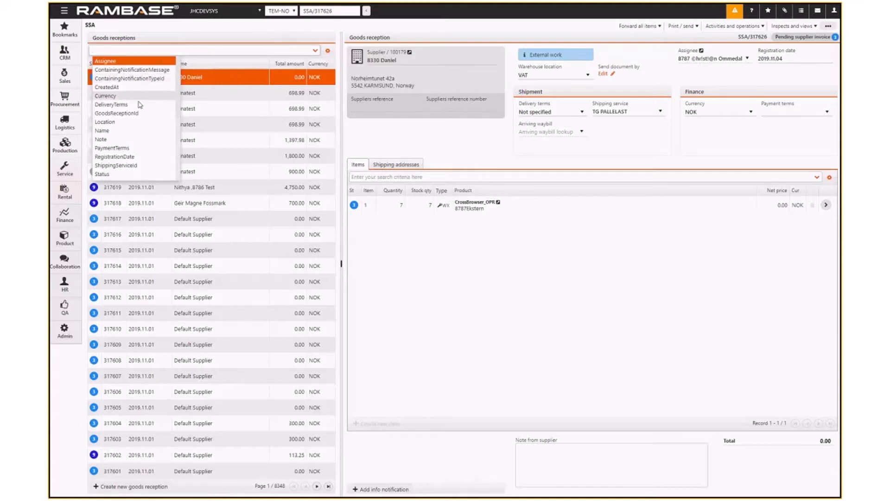
pyautogui.click(315, 51)
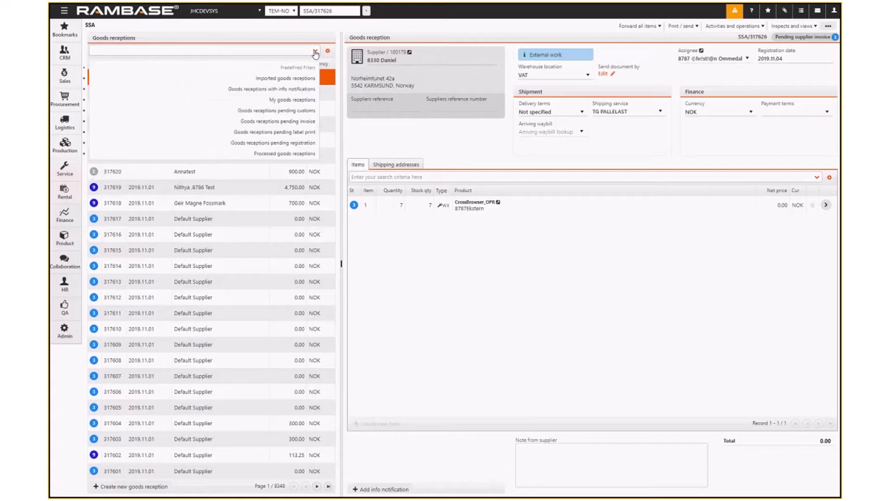
pyautogui.click(292, 100)
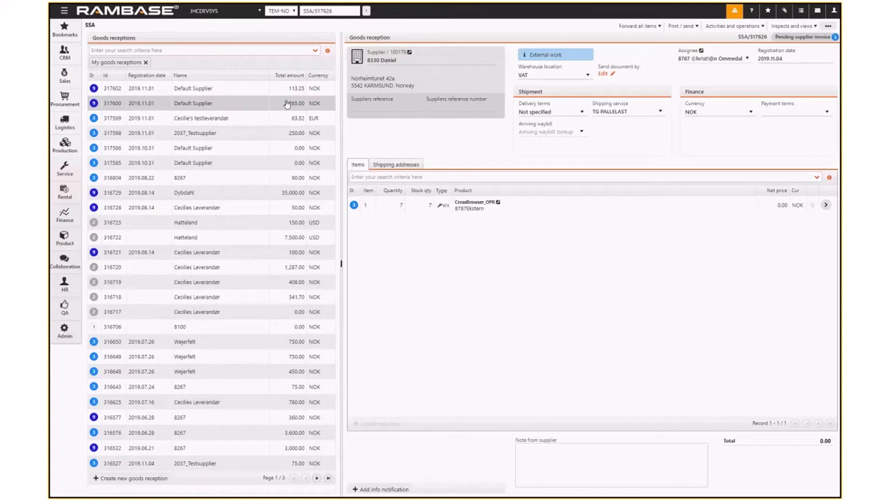
pyautogui.click(237, 107)
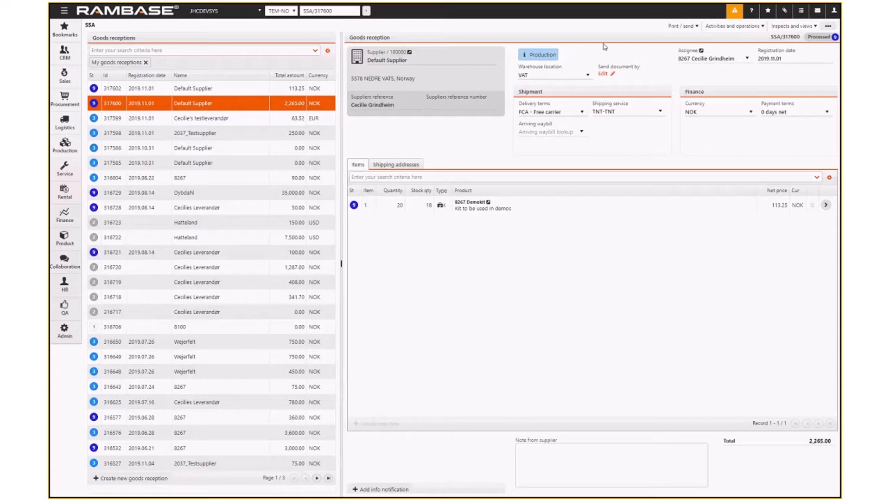
# Review the goods reception's print and send options and its shipping addresses
pyautogui.click(680, 29)
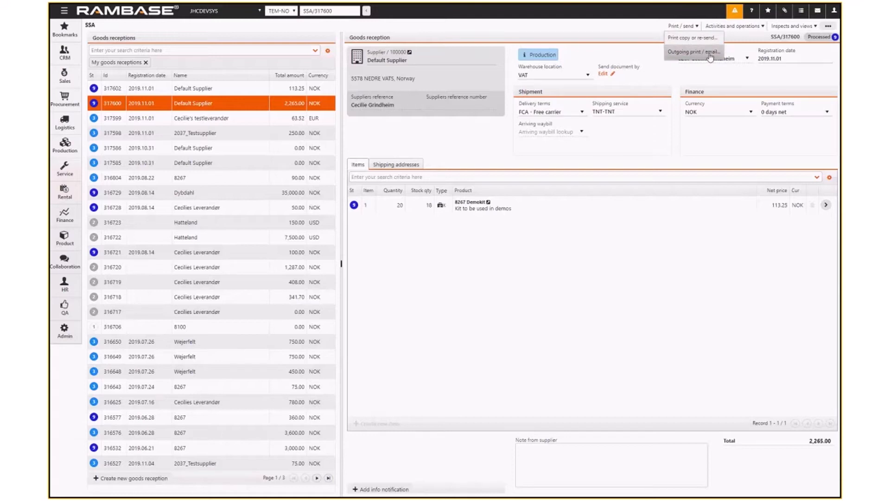
pyautogui.click(694, 28)
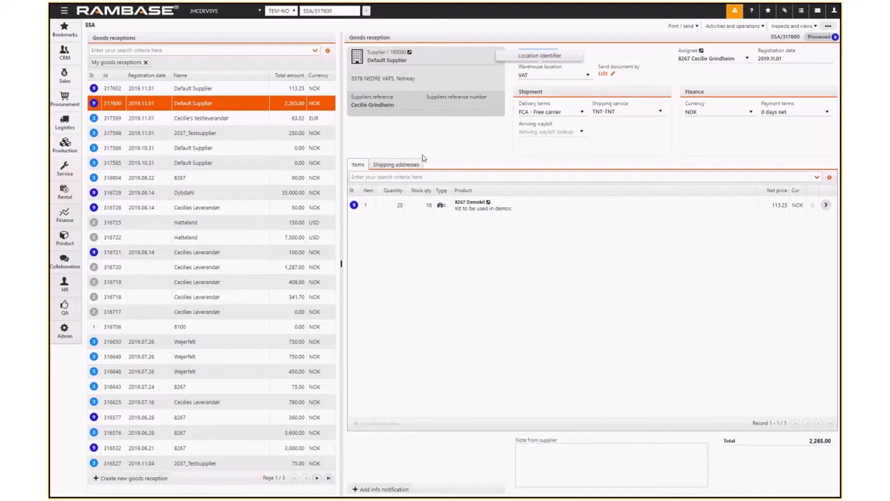
pyautogui.click(411, 164)
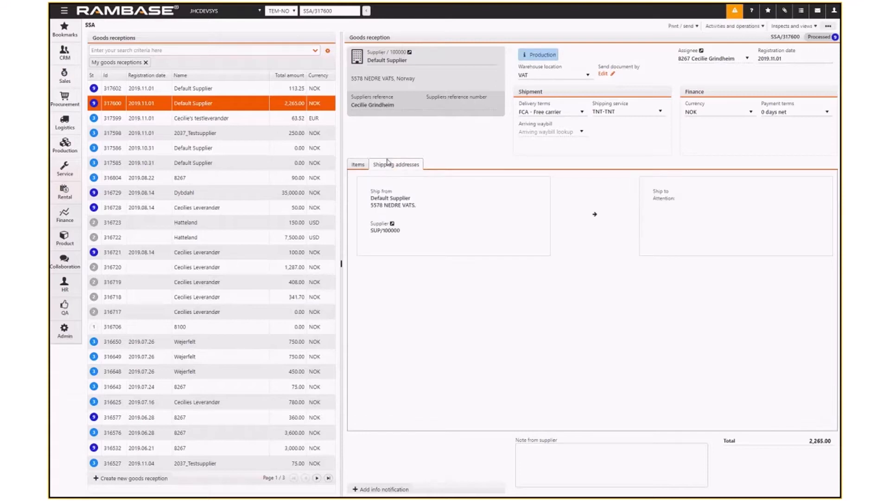
pyautogui.click(358, 165)
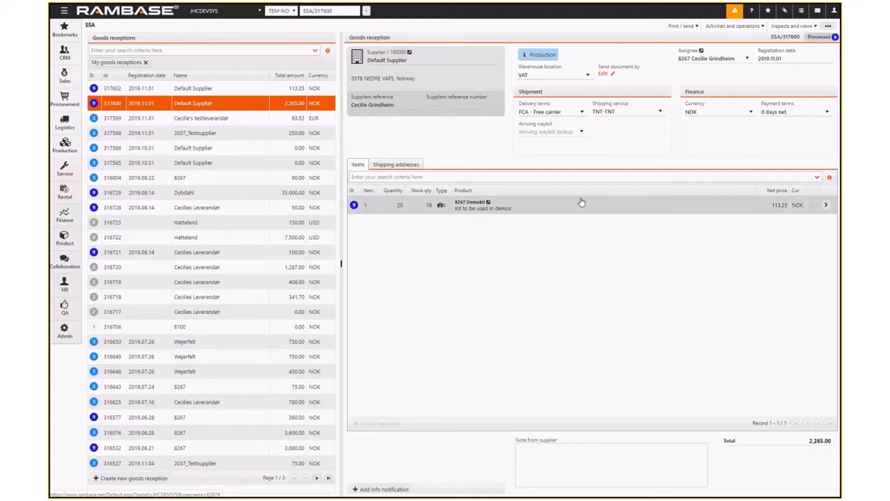
# Add the Inspect production column to the goods reception's item list
pyautogui.click(830, 178)
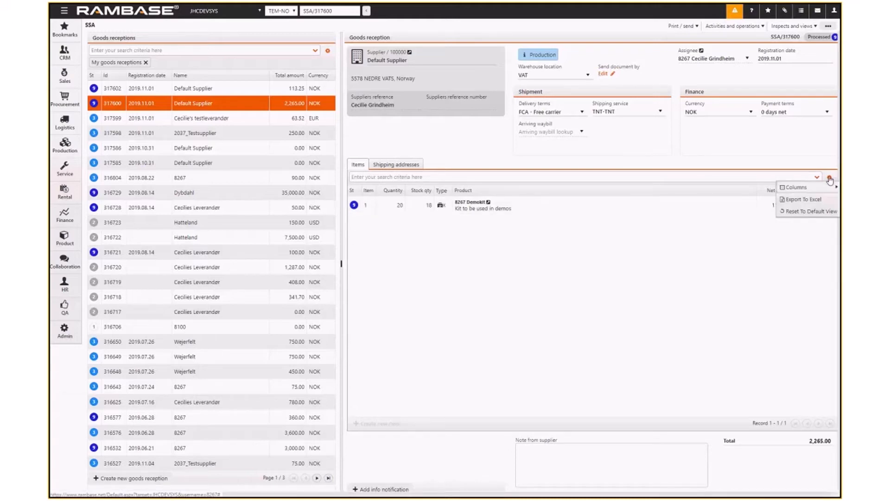
pyautogui.moveTo(791, 187)
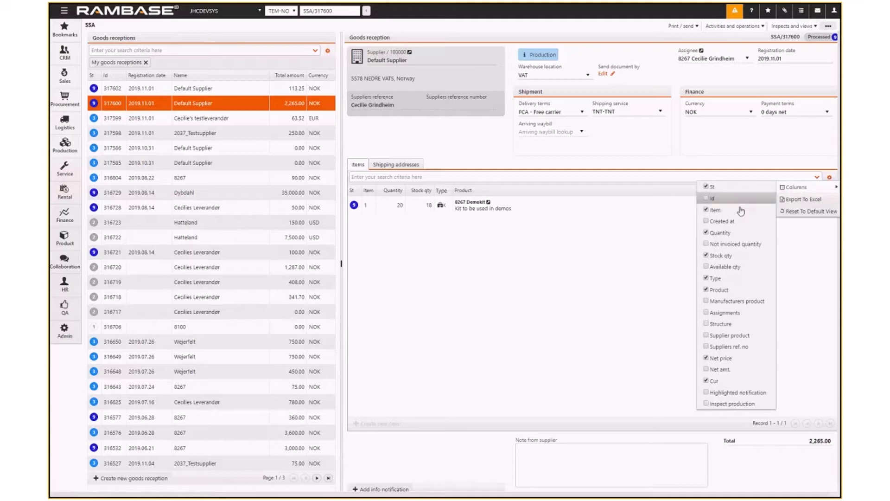
pyautogui.click(707, 403)
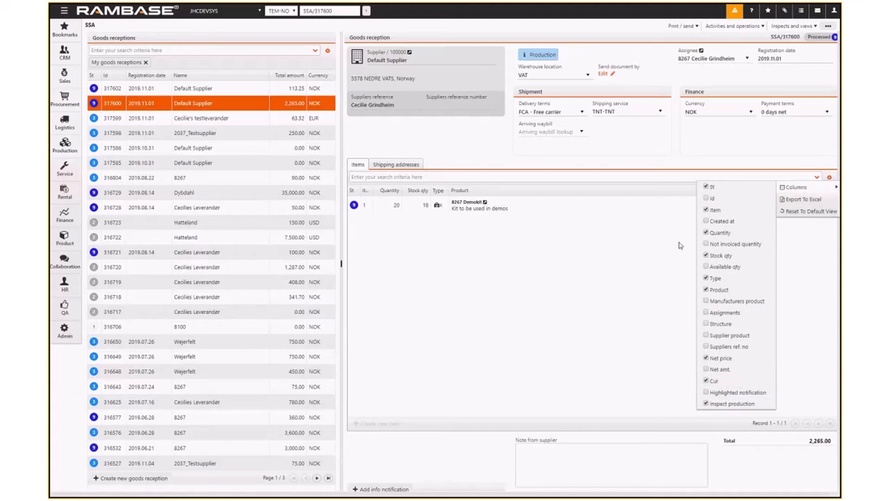
# Inspect the production order behind the Demokit item and return to the goods reception
pyautogui.click(801, 209)
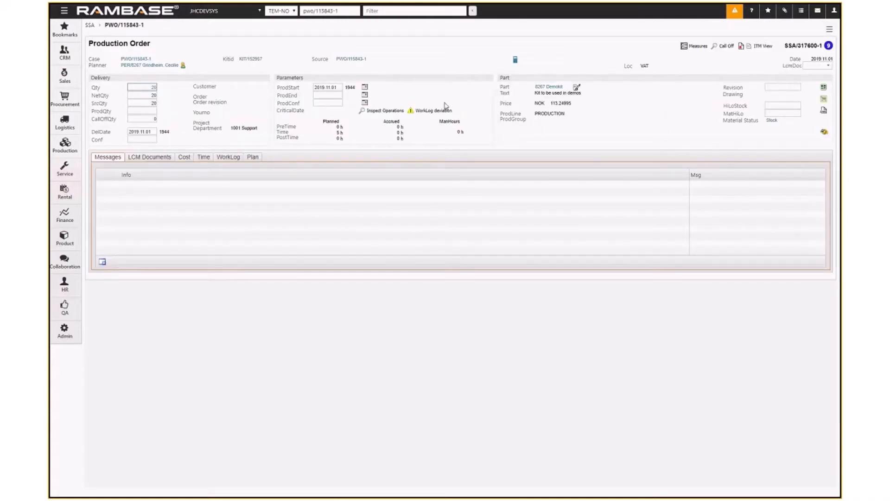
pyautogui.hotkey('alt', 'Left')
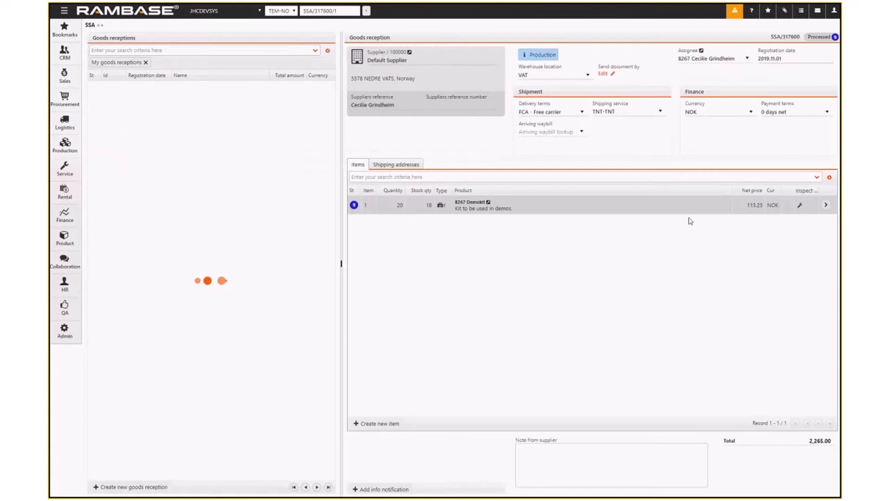
pyautogui.click(801, 206)
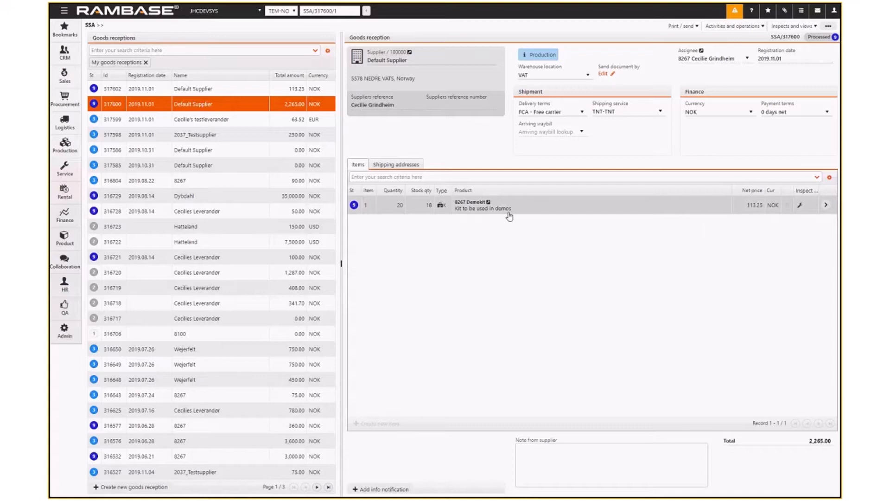
# Open the Demokit item's details and examine its complete product information, including origin, heat number and quality note
pyautogui.click(827, 207)
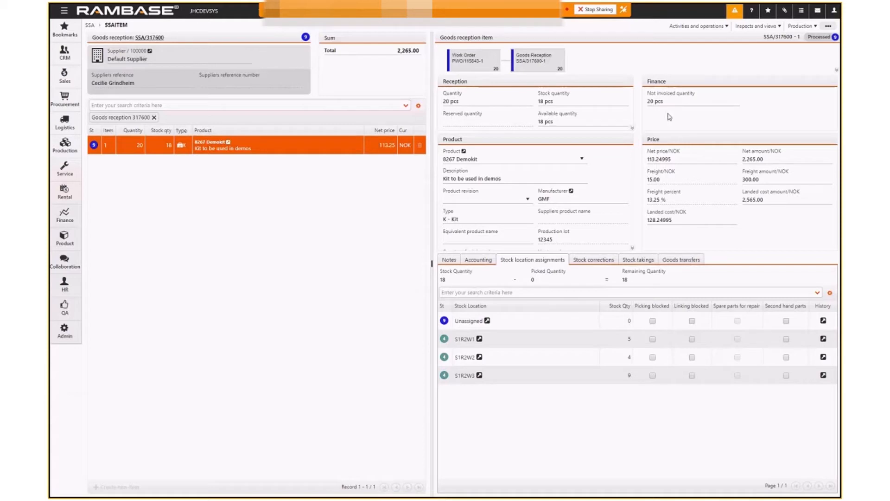
pyautogui.moveTo(673, 97)
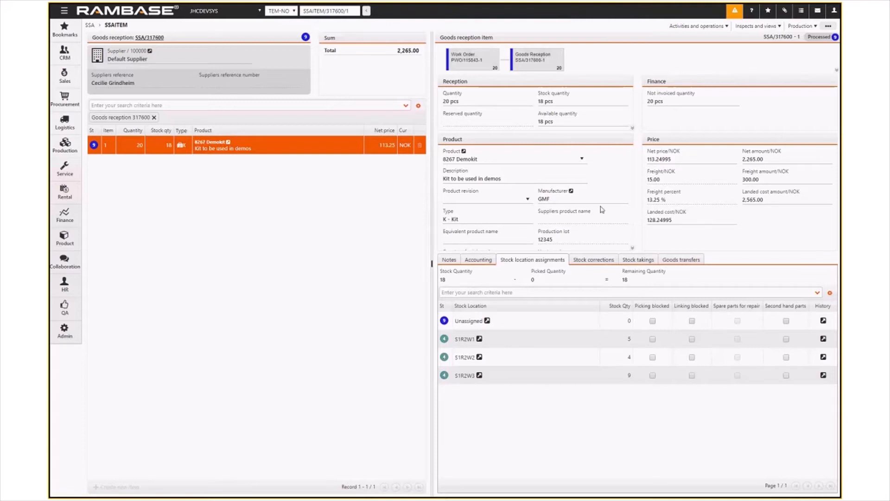
pyautogui.click(633, 248)
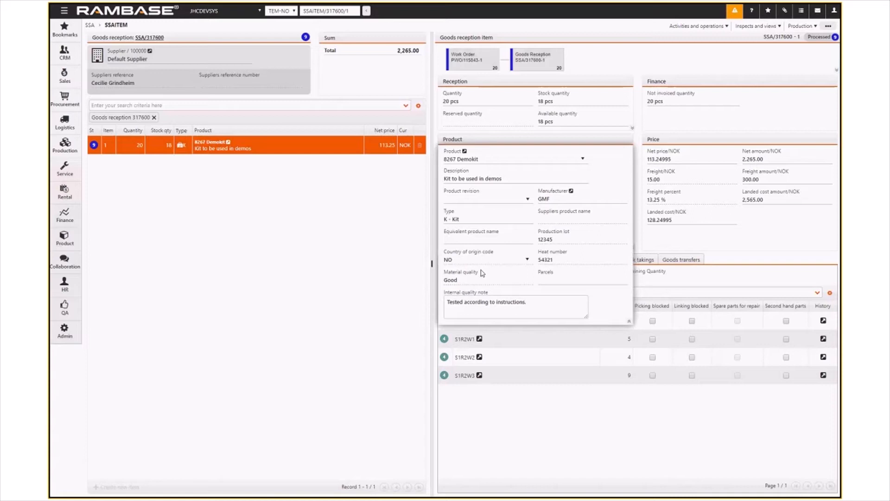
pyautogui.click(615, 143)
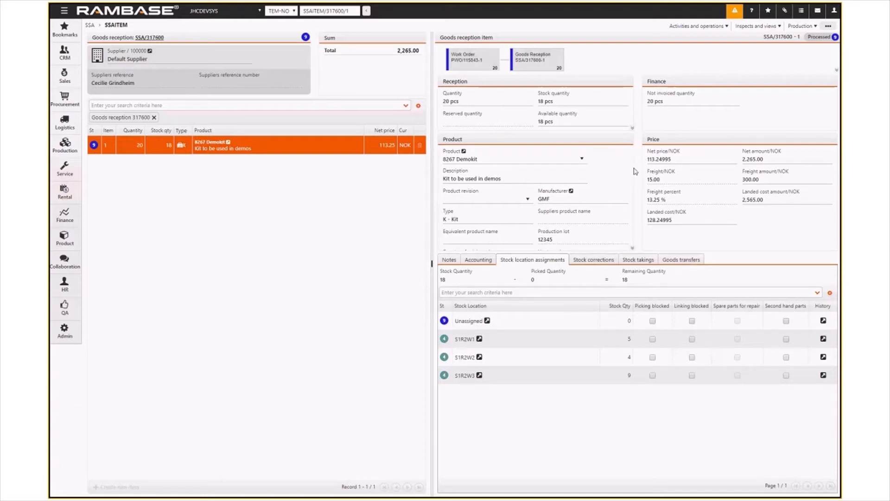
# Set the goods reception item's freight price to 20 NOK
pyautogui.click(661, 199)
pyautogui.click(669, 179)
pyautogui.write('20')
pyautogui.press('Return')
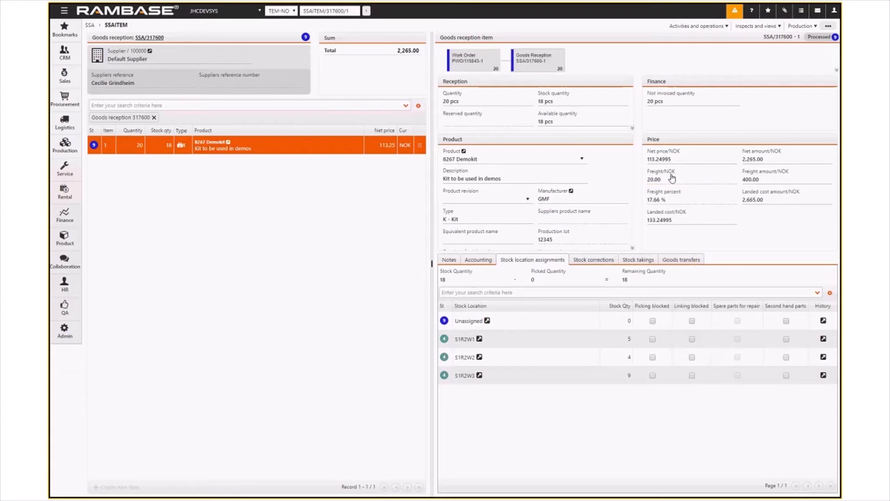
# Review the item's available operations, notes, accounting details and stock location assignments
pyautogui.click(692, 27)
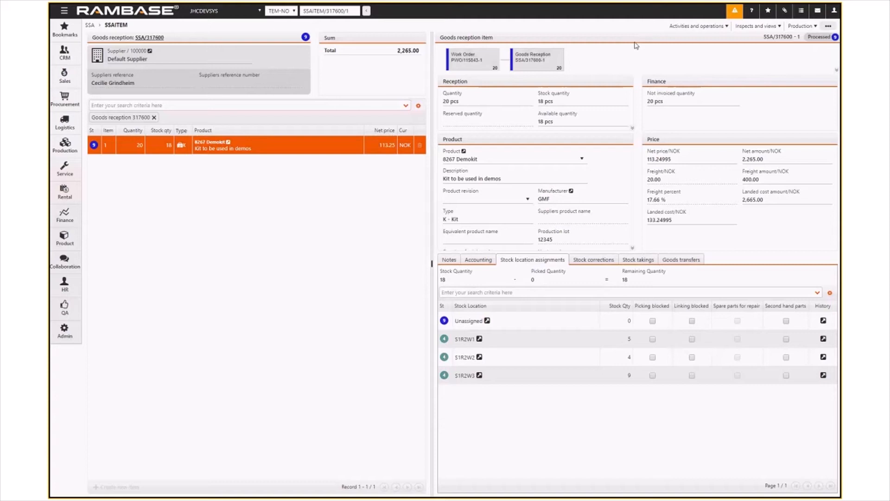
pyautogui.click(453, 260)
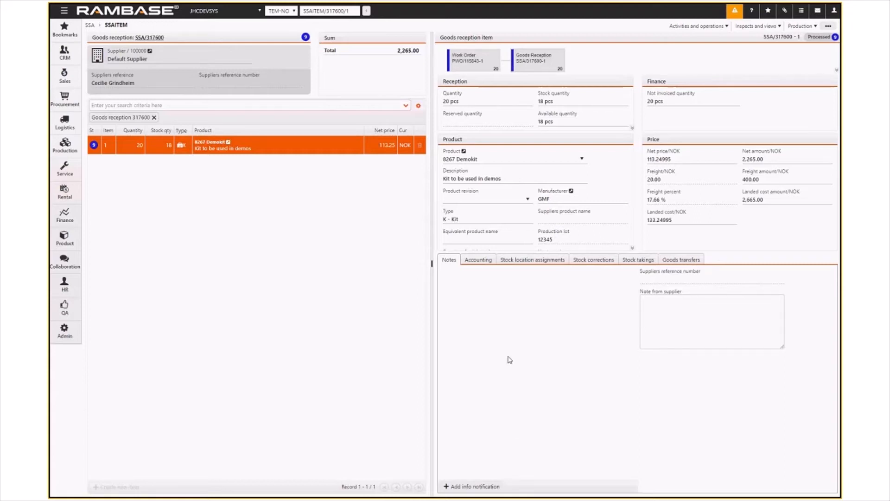
pyautogui.click(481, 264)
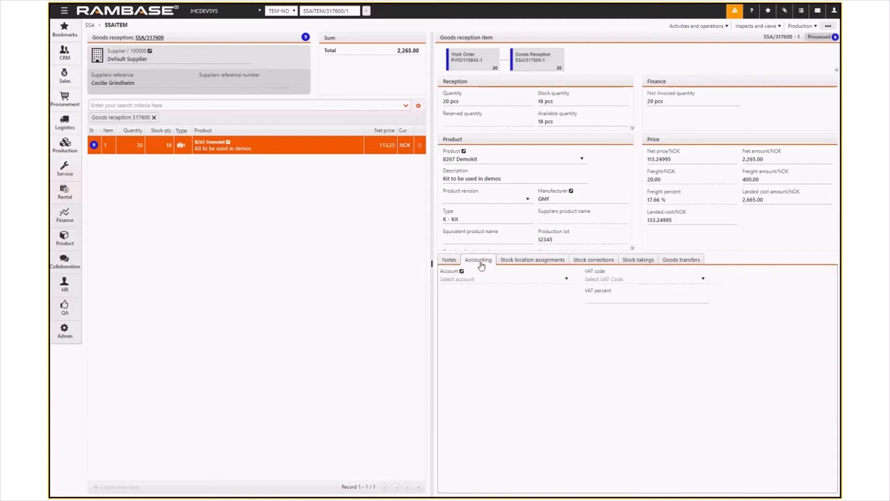
pyautogui.click(517, 263)
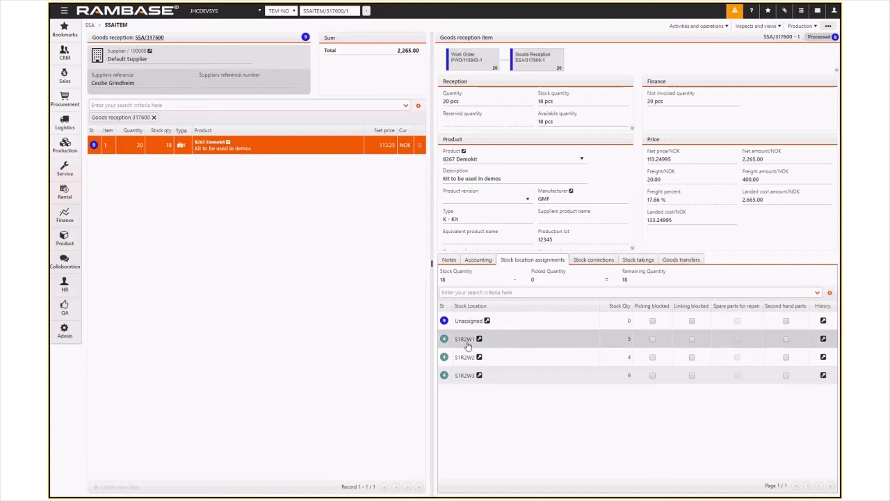
pyautogui.click(652, 339)
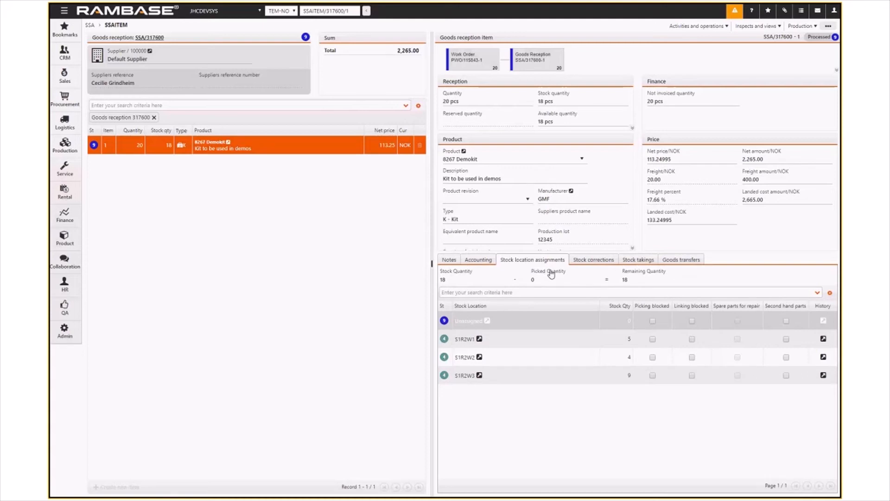
# Examine the stock correction for location S1R2W2 and return to the goods reception item
pyautogui.click(582, 263)
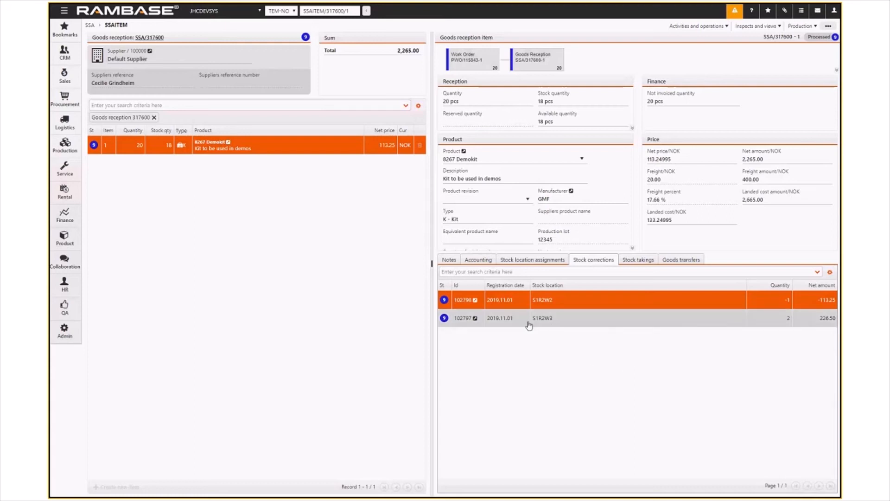
pyautogui.click(475, 301)
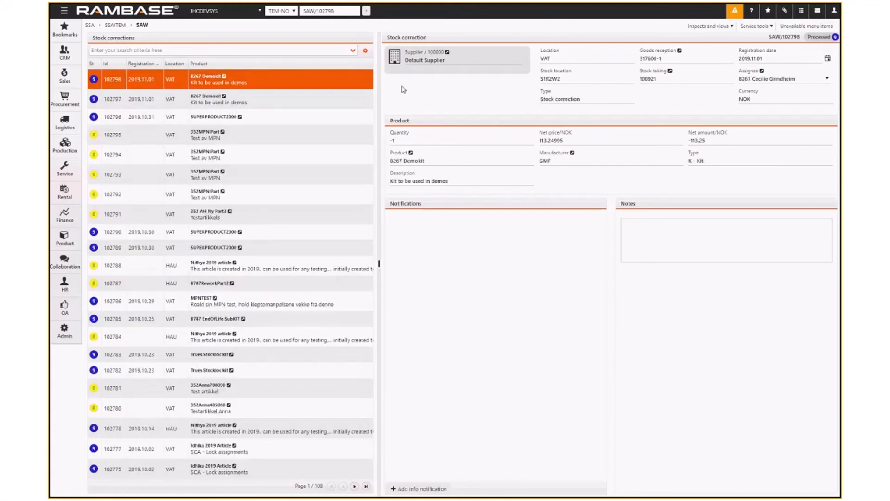
pyautogui.click(116, 25)
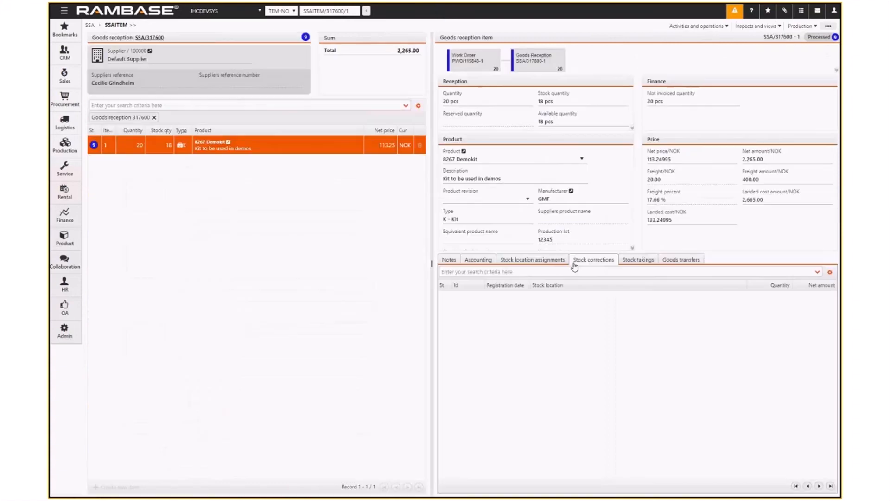
# Review the item's stock corrections, select the one for location S1R2W3, and find the operation for creating a stock correction
pyautogui.click(559, 260)
pyautogui.click(595, 261)
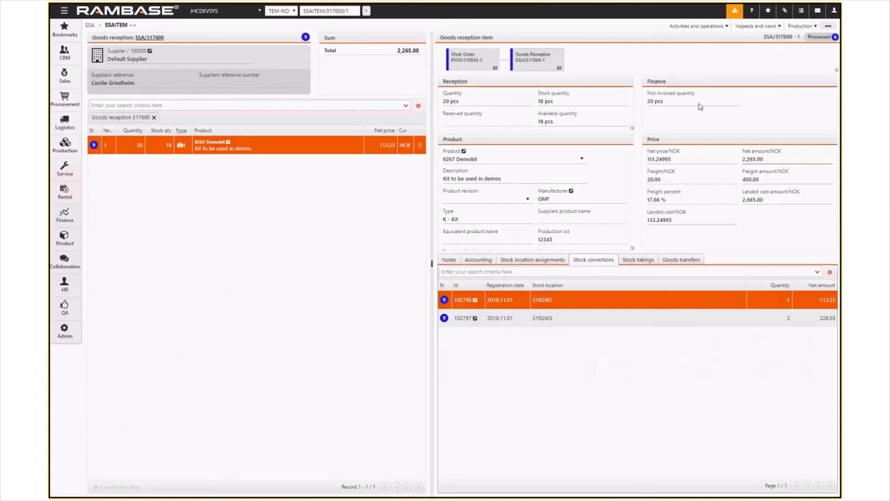
pyautogui.click(574, 322)
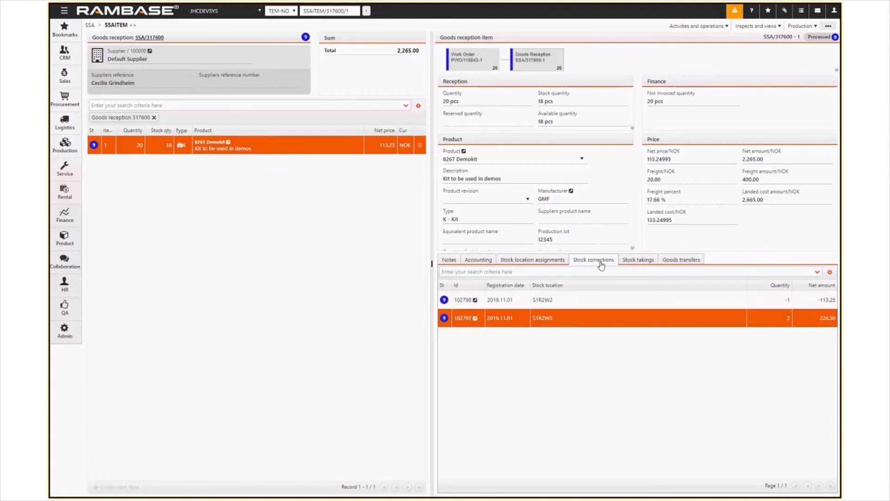
pyautogui.click(714, 27)
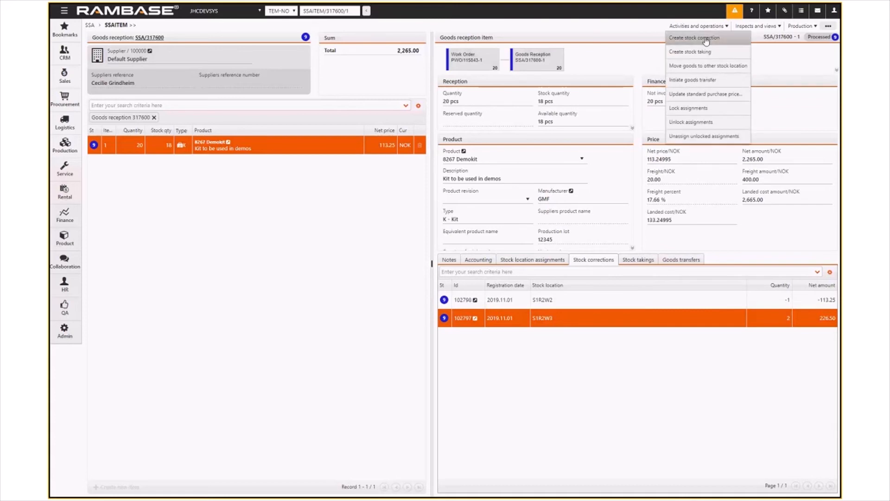
pyautogui.click(706, 40)
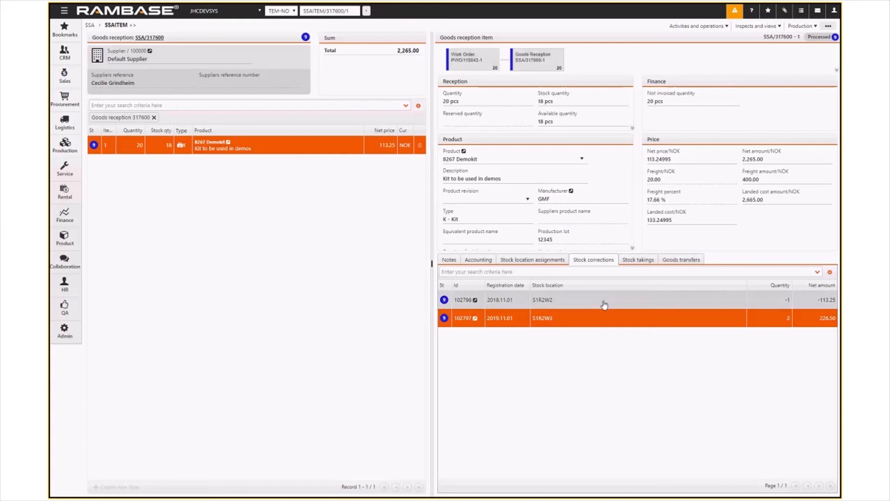
# Review the item's stock takings, examine its goods transfer to location HAU, and return to the goods reception item
pyautogui.click(632, 263)
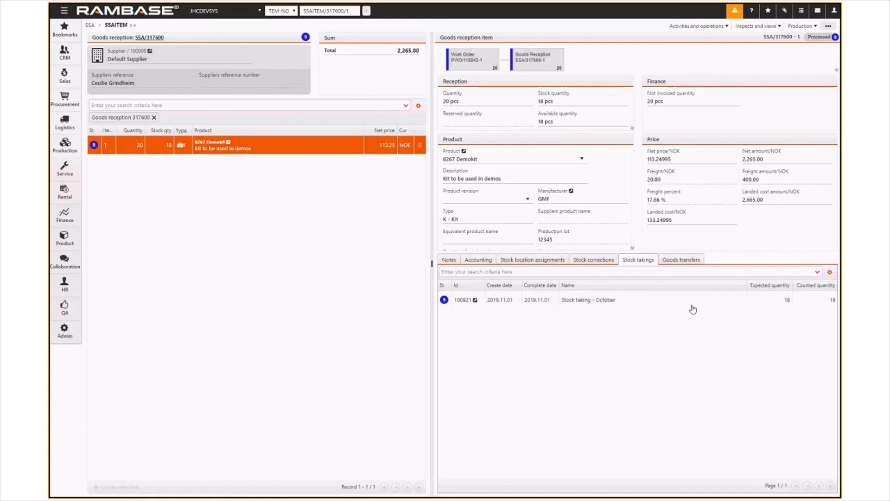
pyautogui.click(687, 265)
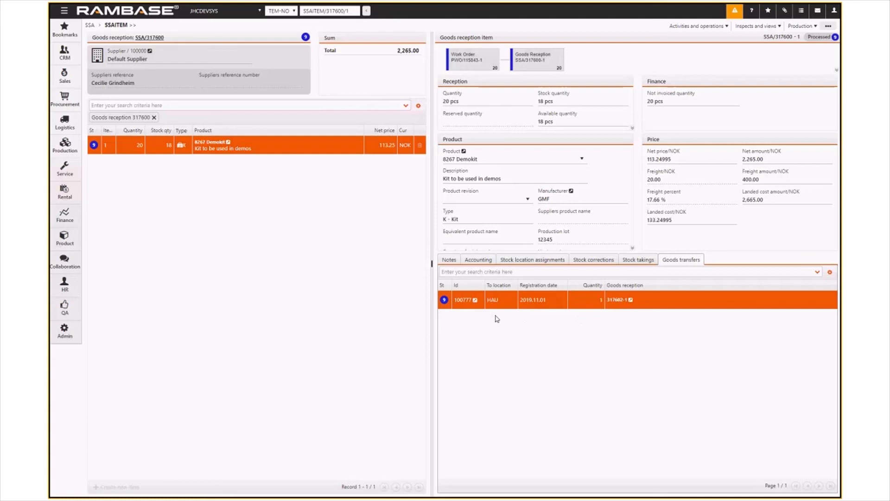
pyautogui.click(476, 301)
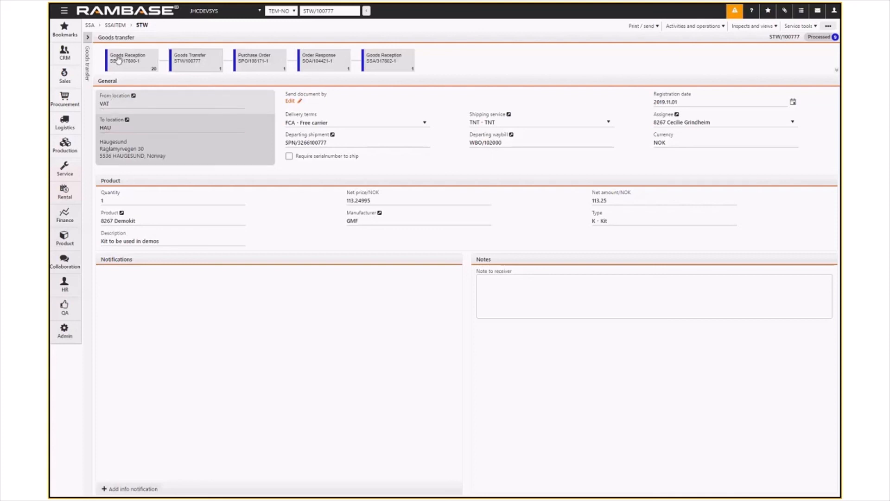
pyautogui.click(118, 26)
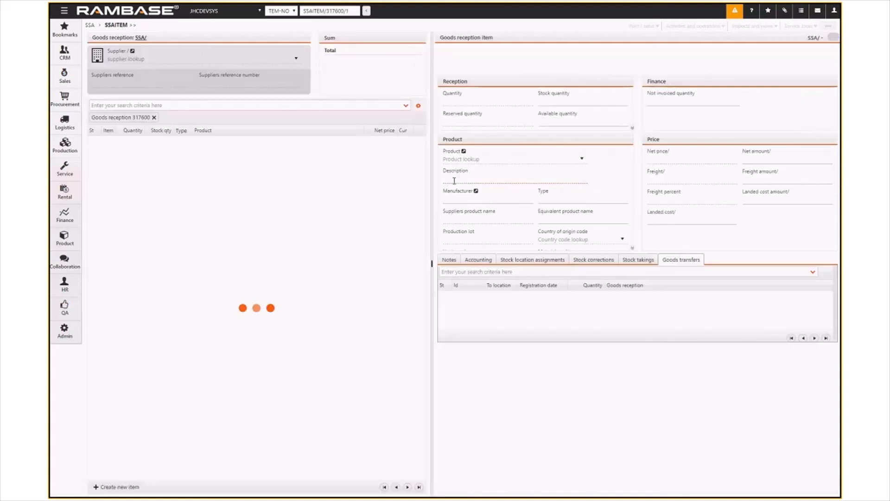
# Check the goods reception item's notes and the stock and assignment operations available for it
pyautogui.click(453, 260)
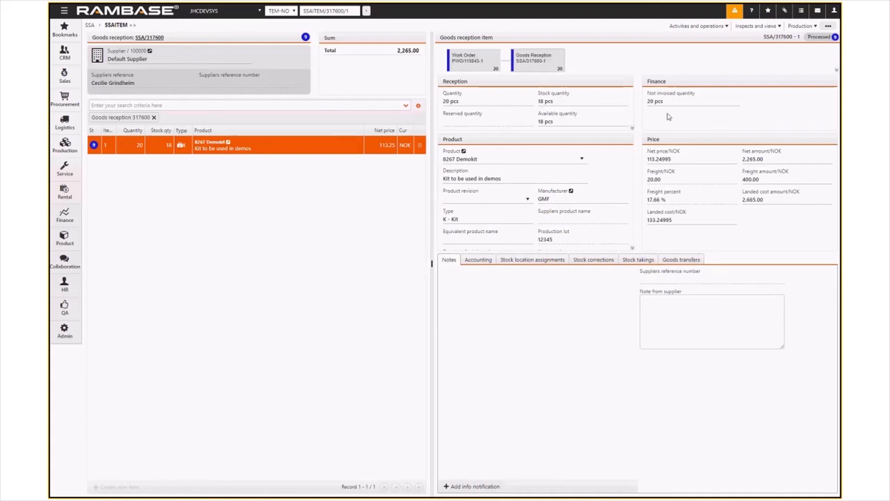
pyautogui.click(714, 27)
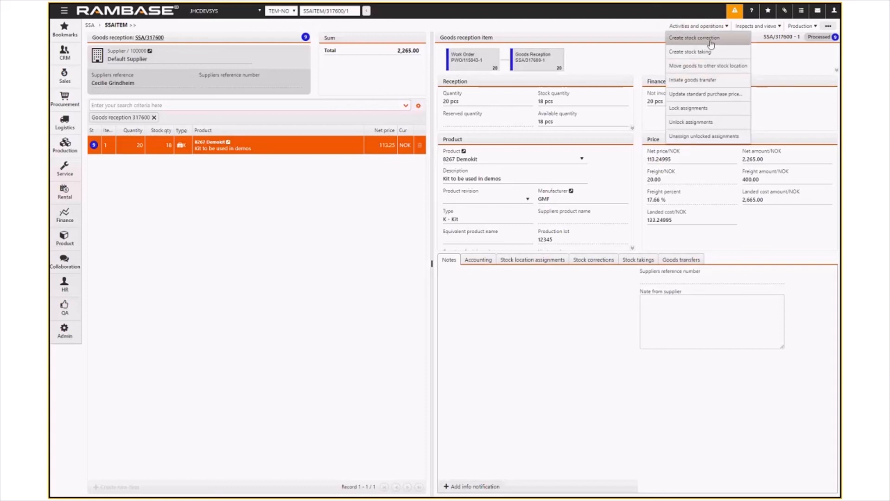
pyautogui.click(688, 27)
pyautogui.click(691, 27)
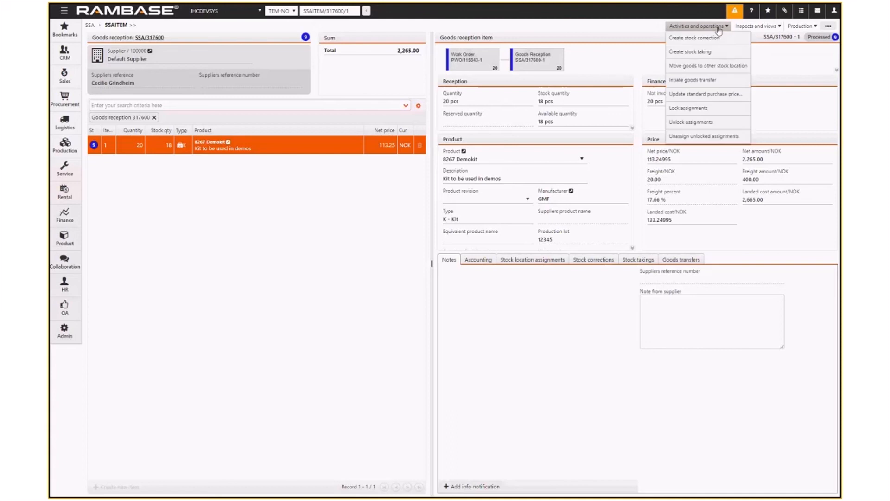